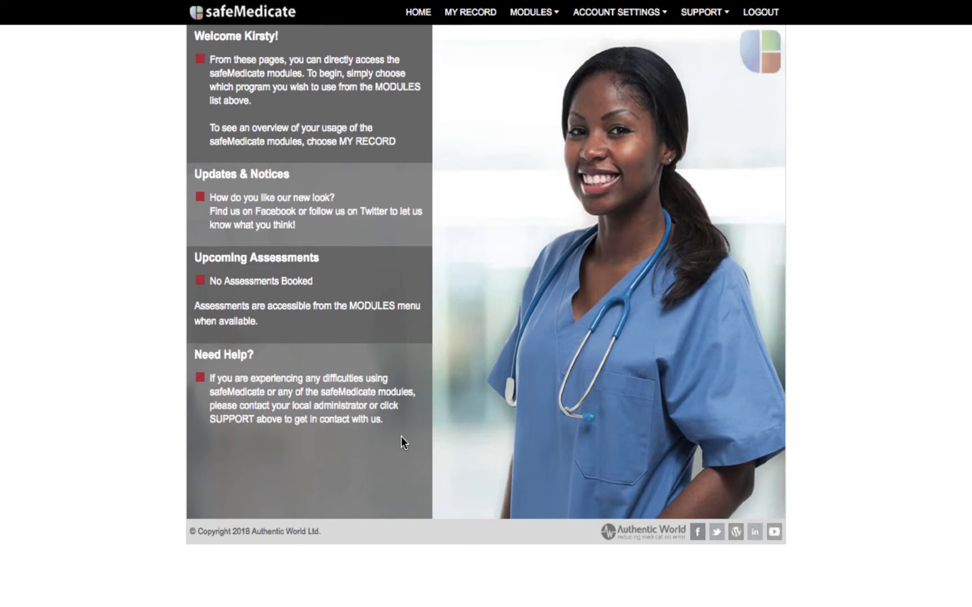
Bring up the MODULES list from the home page navigation bar.
left_click(547, 17)
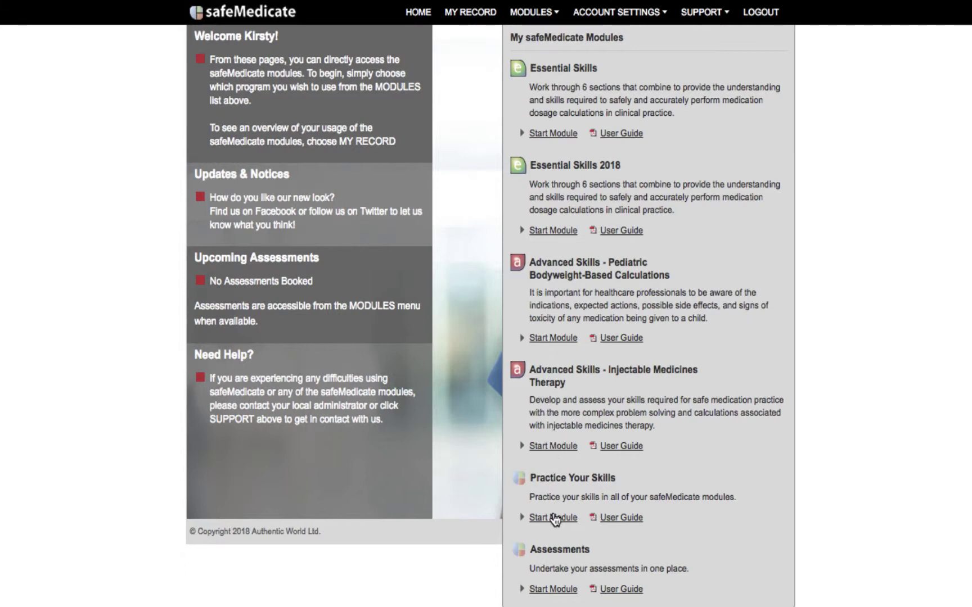
Start Practice Your Skills and choose Essential Skills 2018 tablets and capsules practice.
left_click(553, 519)
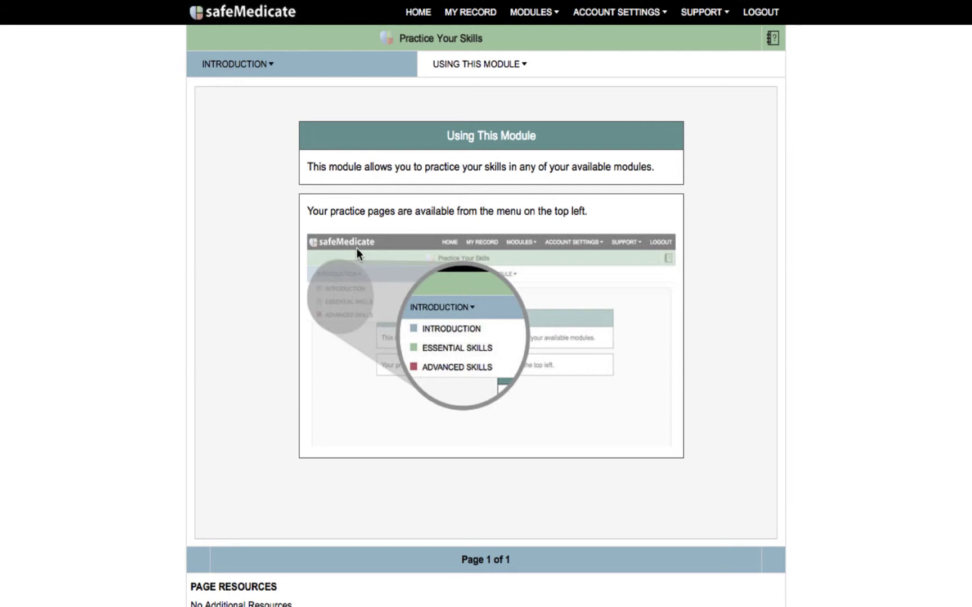
left_click(261, 73)
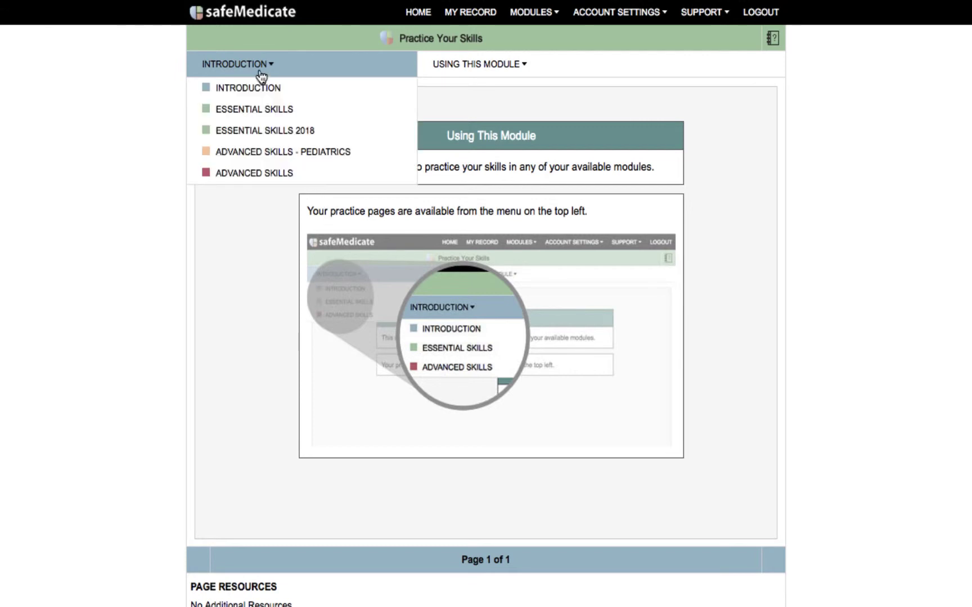
left_click(261, 131)
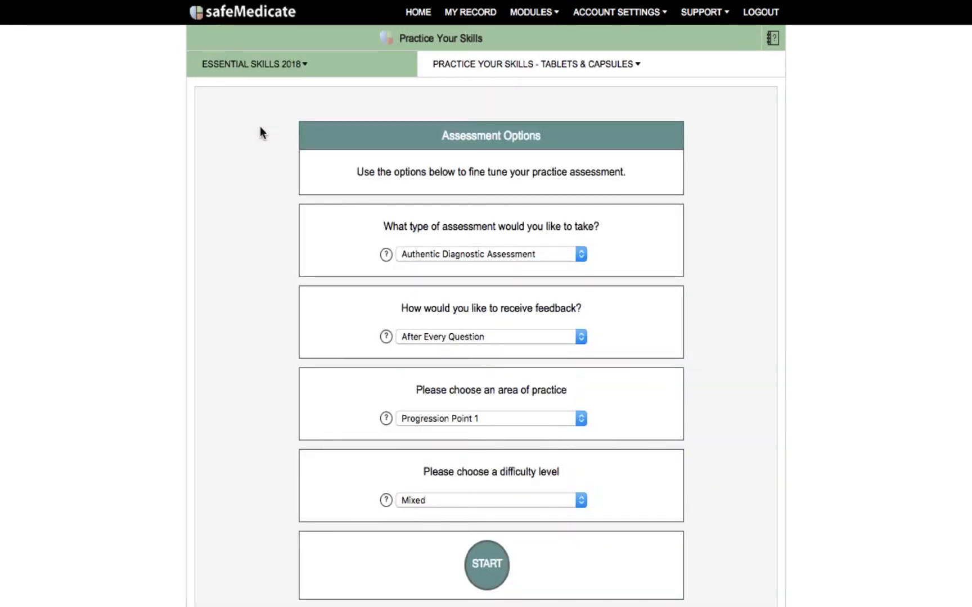
left_click(513, 253)
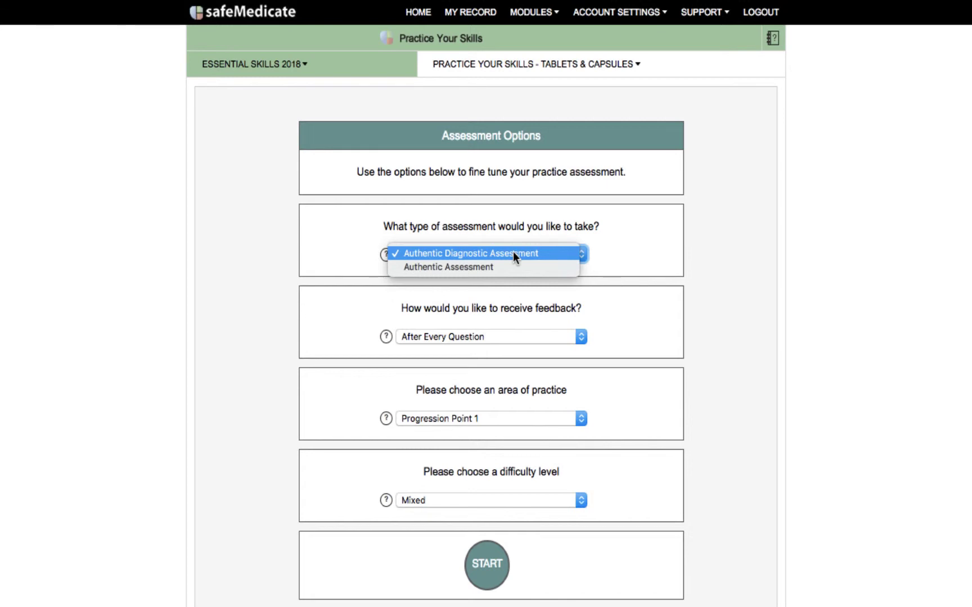
left_click(513, 254)
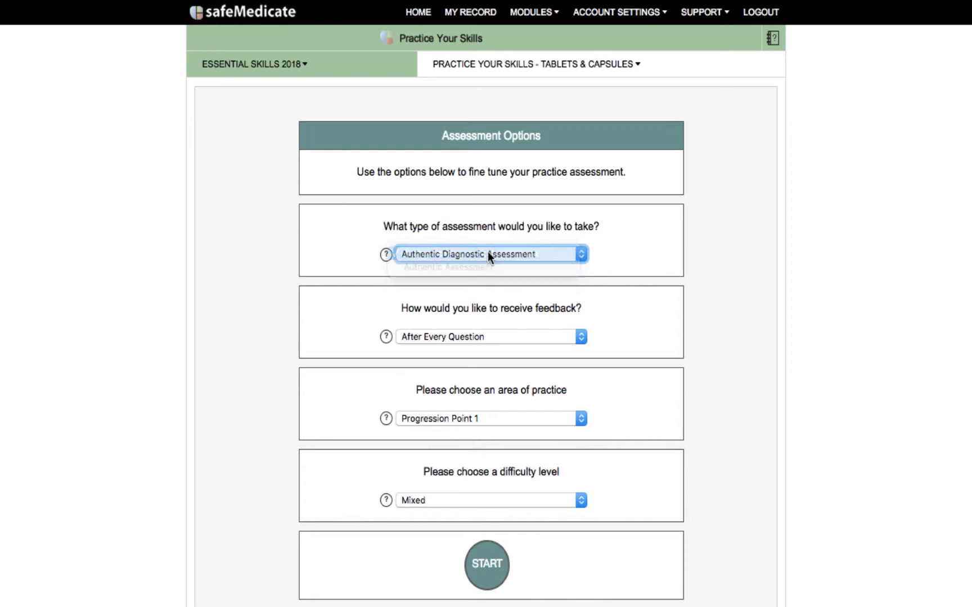
left_click(387, 256)
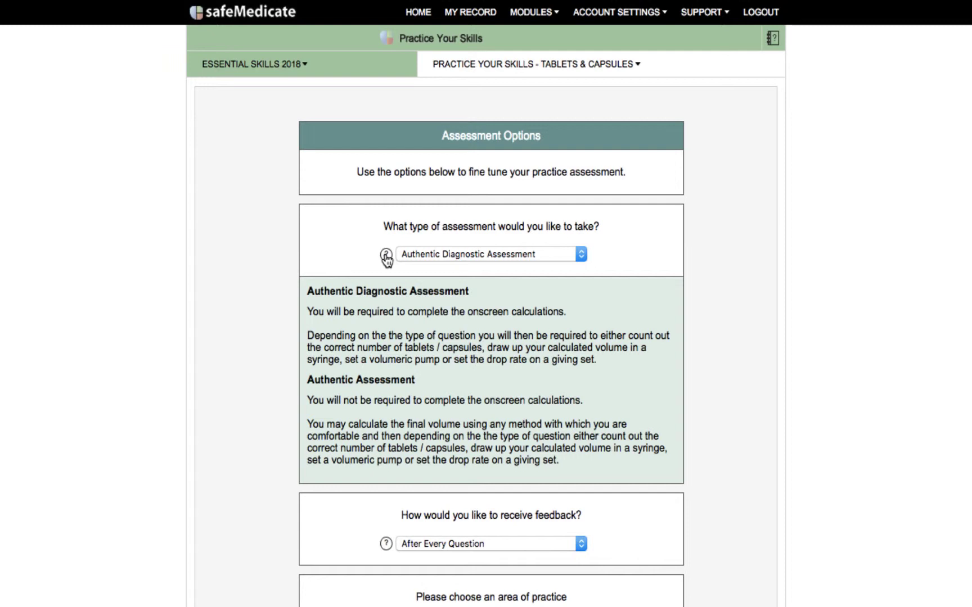
left_click(386, 256)
left_click(411, 255)
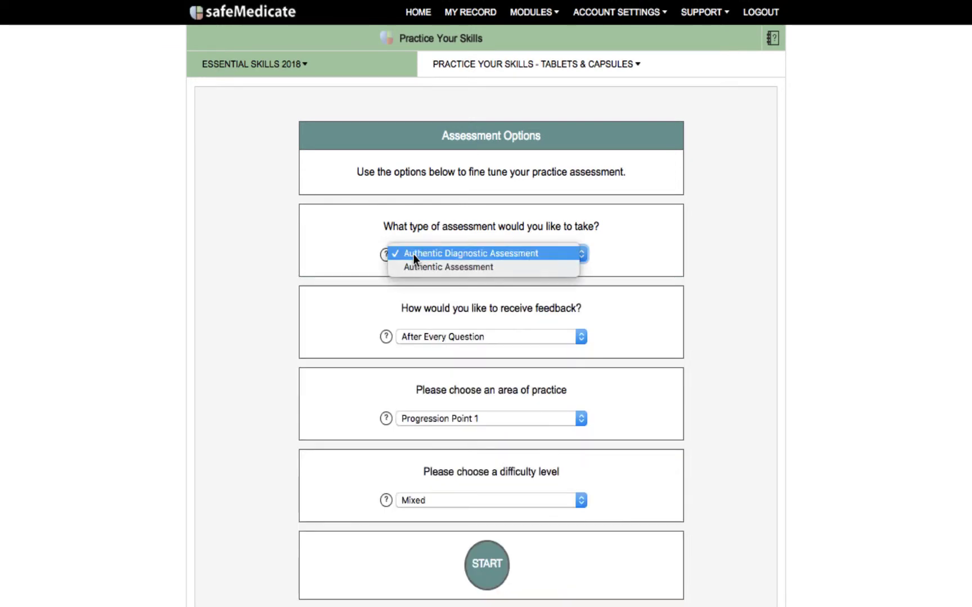
left_click(414, 254)
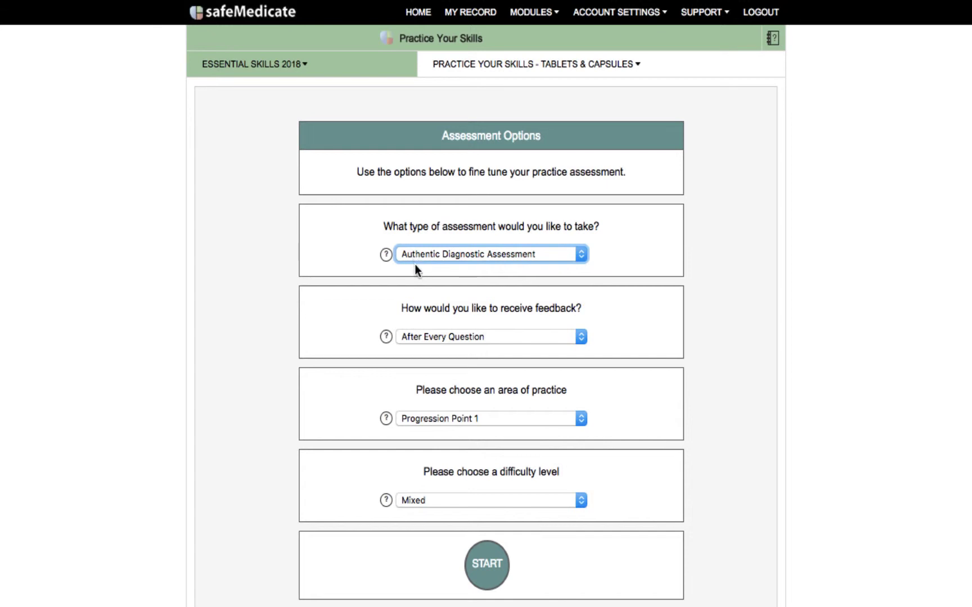
Keep feedback After Every Question, choose Adult practice area, keep Mixed difficulty.
left_click(440, 331)
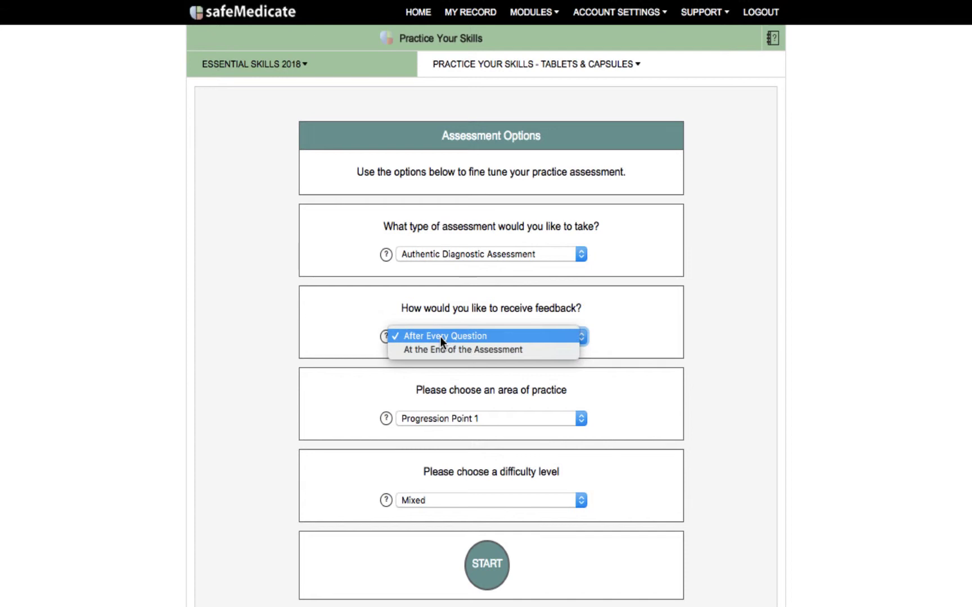
left_click(440, 337)
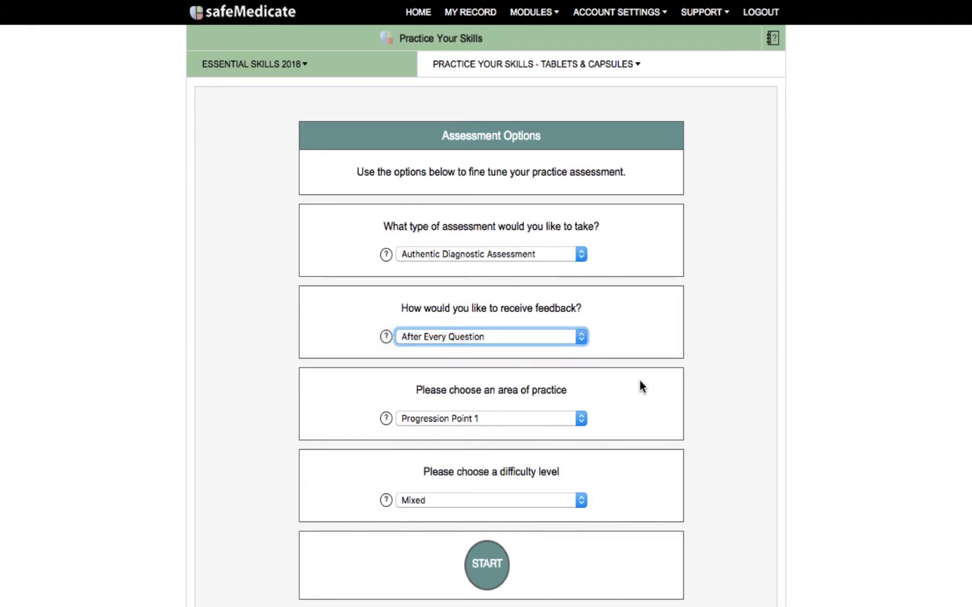
scroll(640, 381, "down", 2)
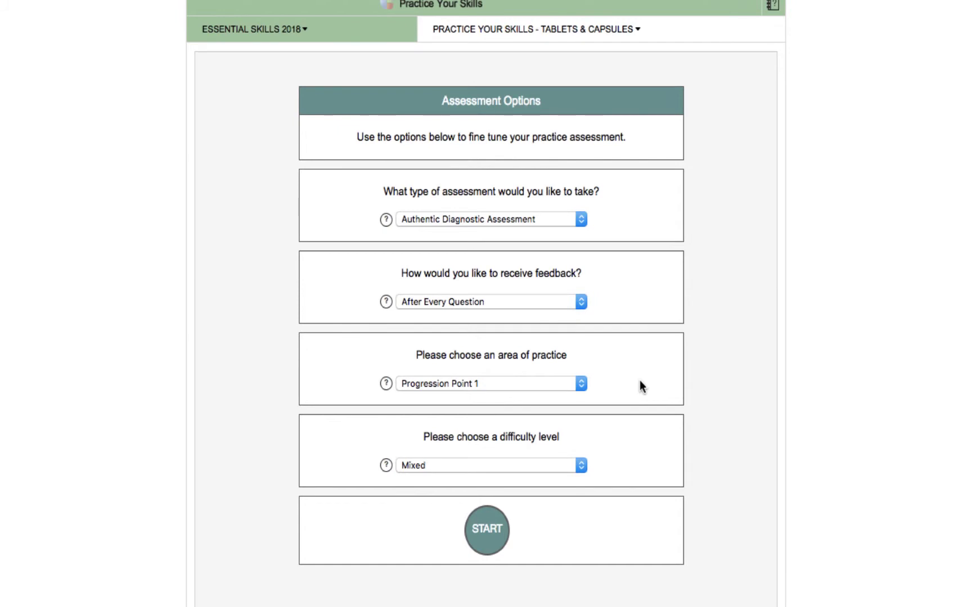
left_click(579, 386)
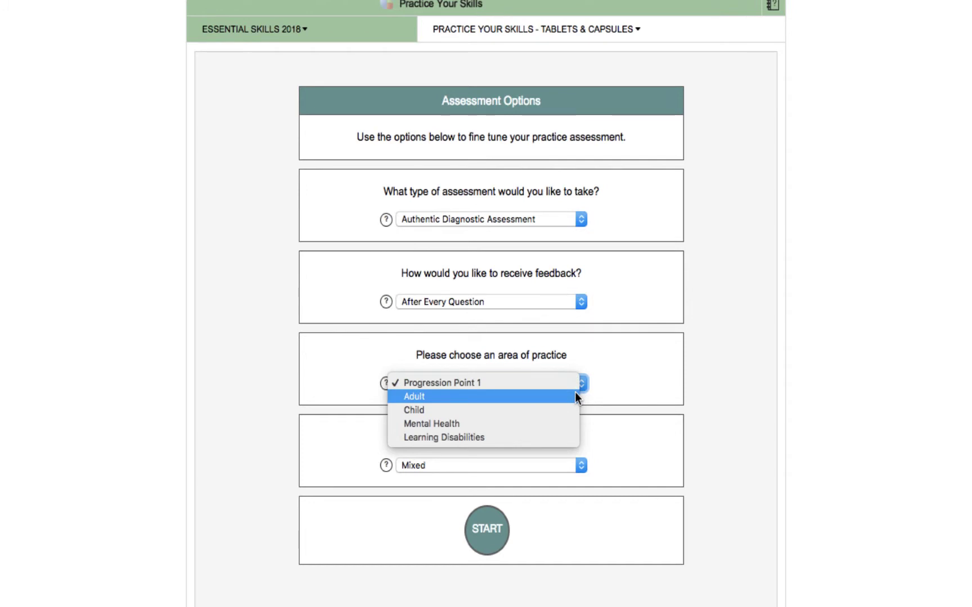
left_click(575, 393)
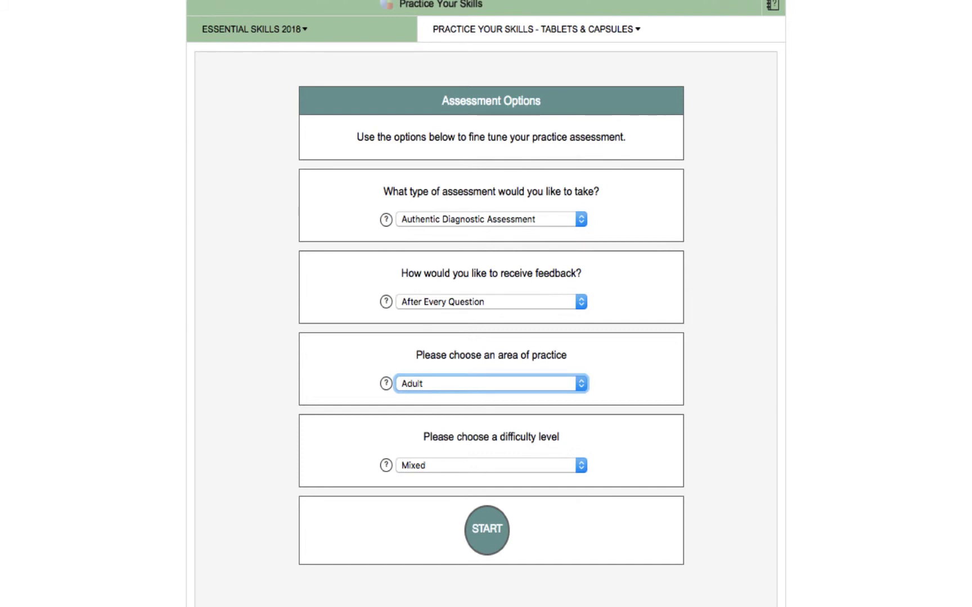
left_click(553, 465)
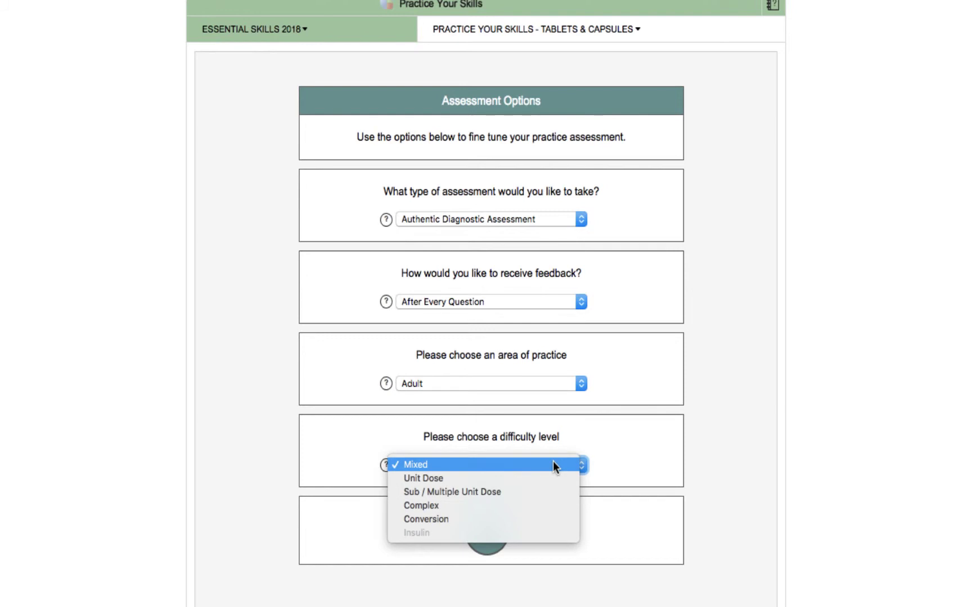
left_click(553, 465)
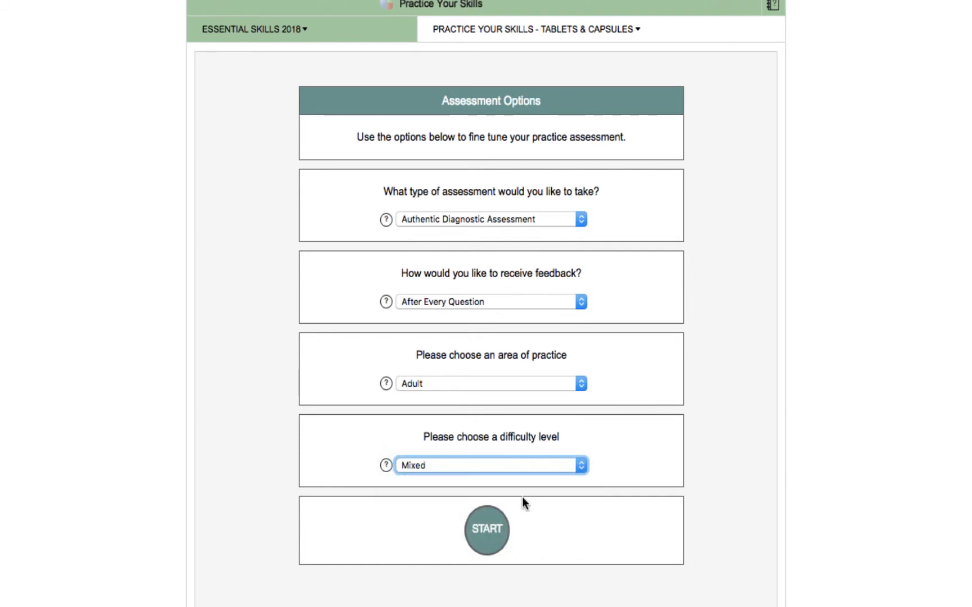
Start the assessment and build the equation 5 mg over 5 mg times 1 tab(s).
left_click(500, 529)
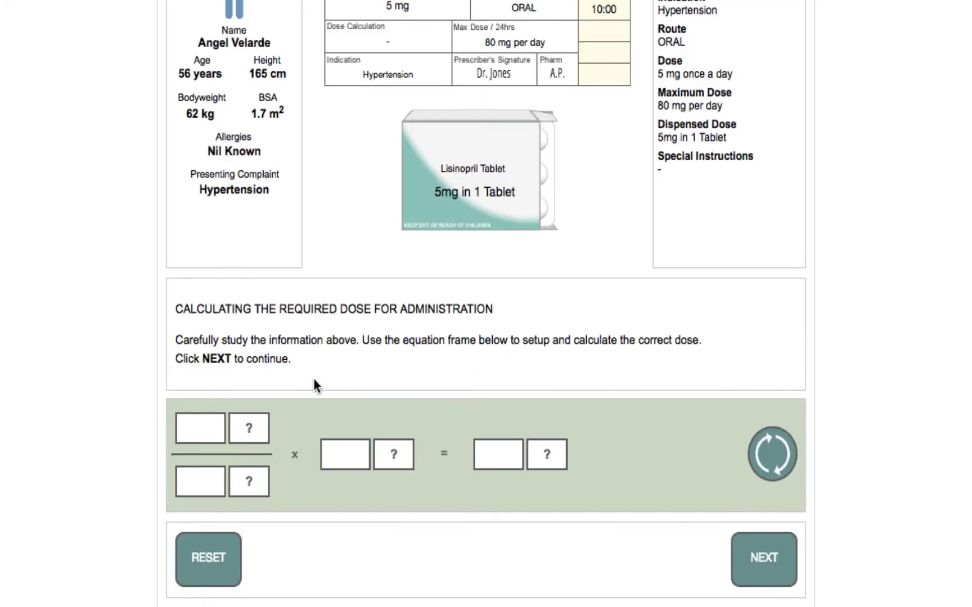
left_click(208, 415)
type("5")
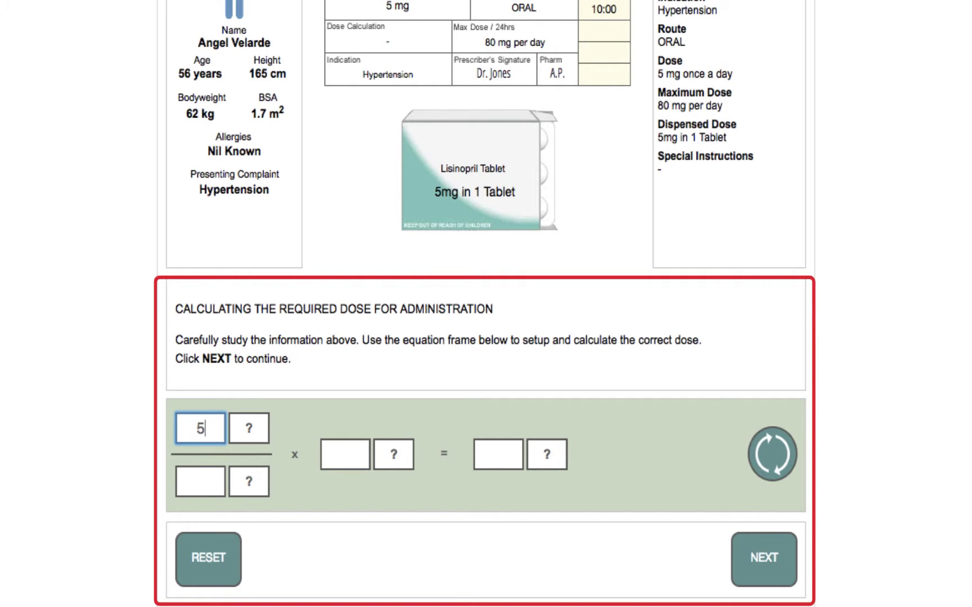
left_click(241, 427)
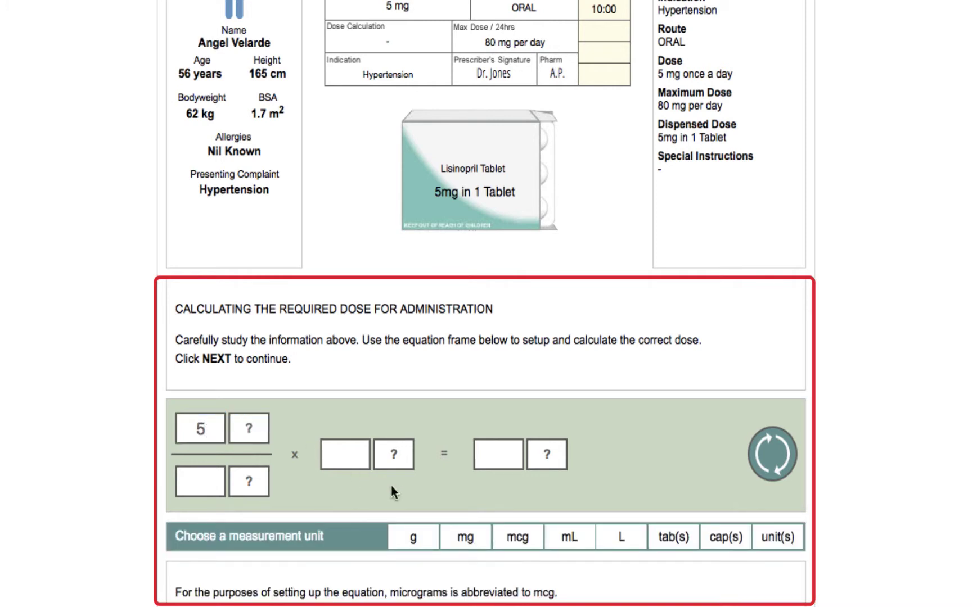
left_click(466, 537)
left_click(205, 483)
type("5")
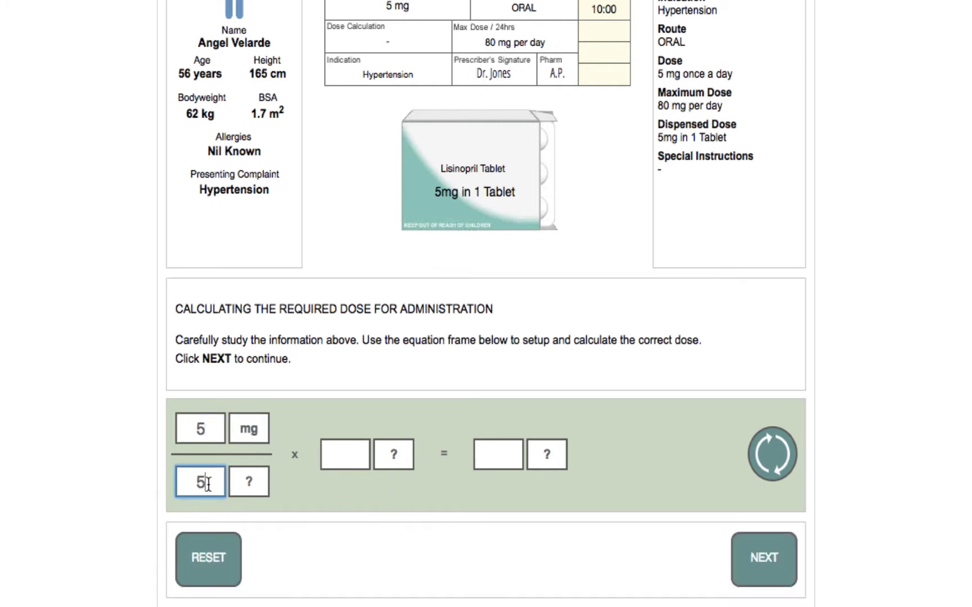
left_click(249, 487)
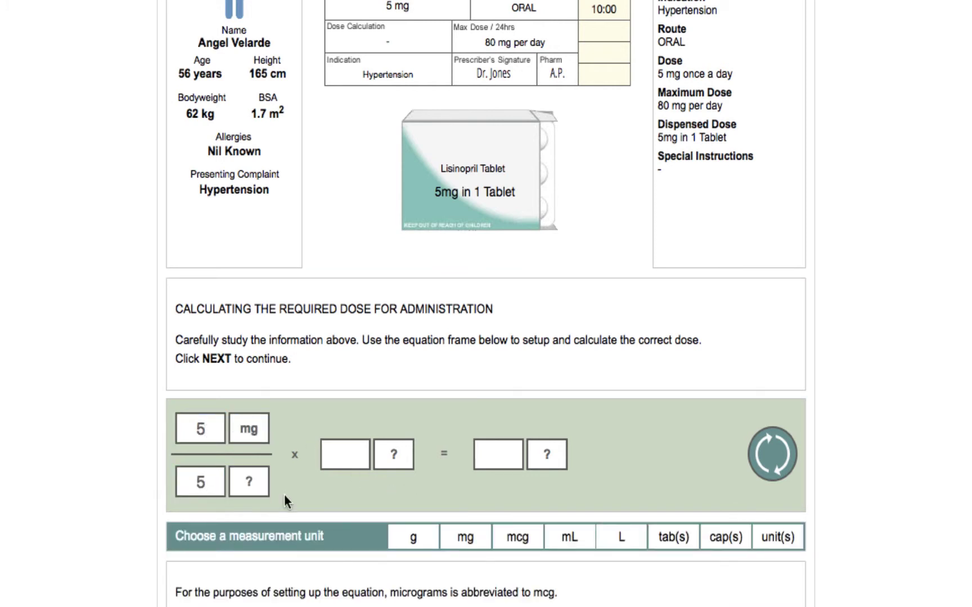
left_click(466, 536)
left_click(344, 456)
type("1")
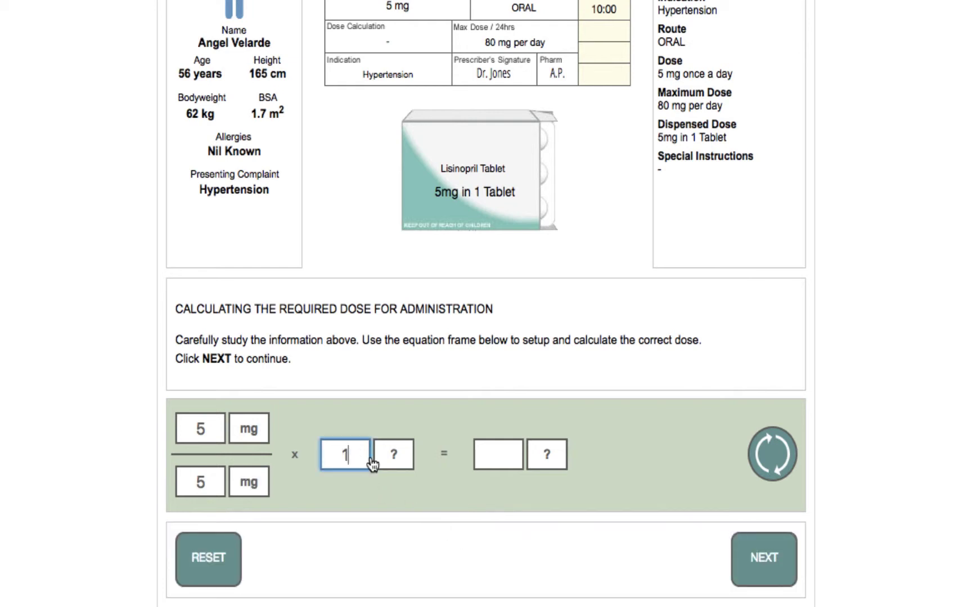
left_click(392, 457)
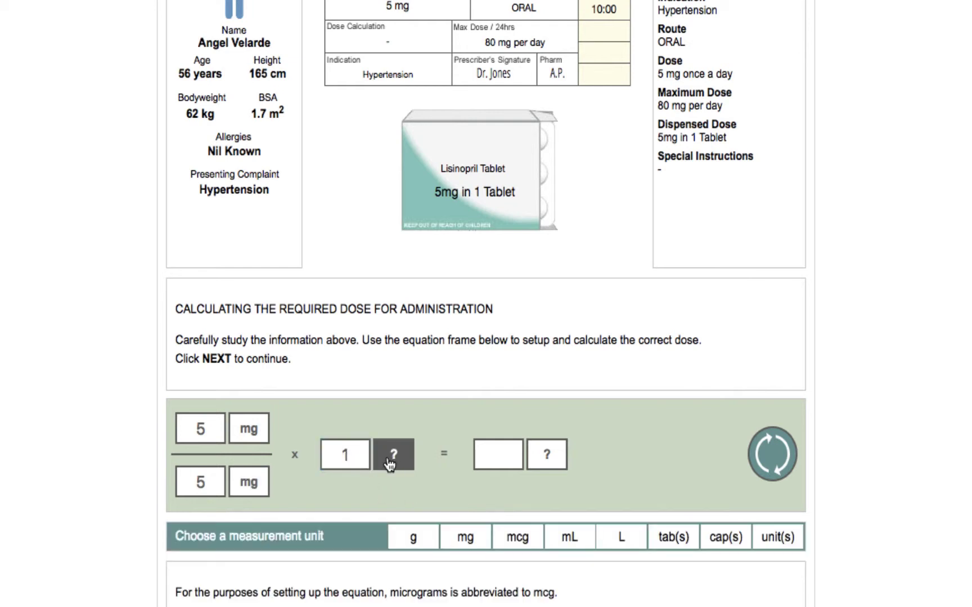
left_click(671, 538)
scroll(667, 535, "up", 3)
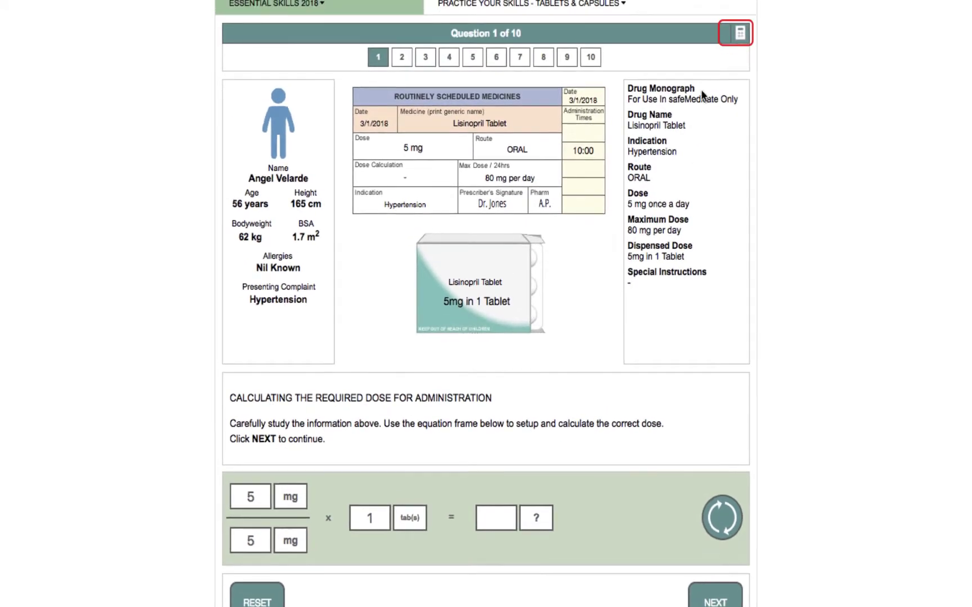
Work out 5/5*1 = 1 on the calculator and record the answer as 1 tab(s).
left_click(742, 7)
left_click(637, 214)
left_click(710, 177)
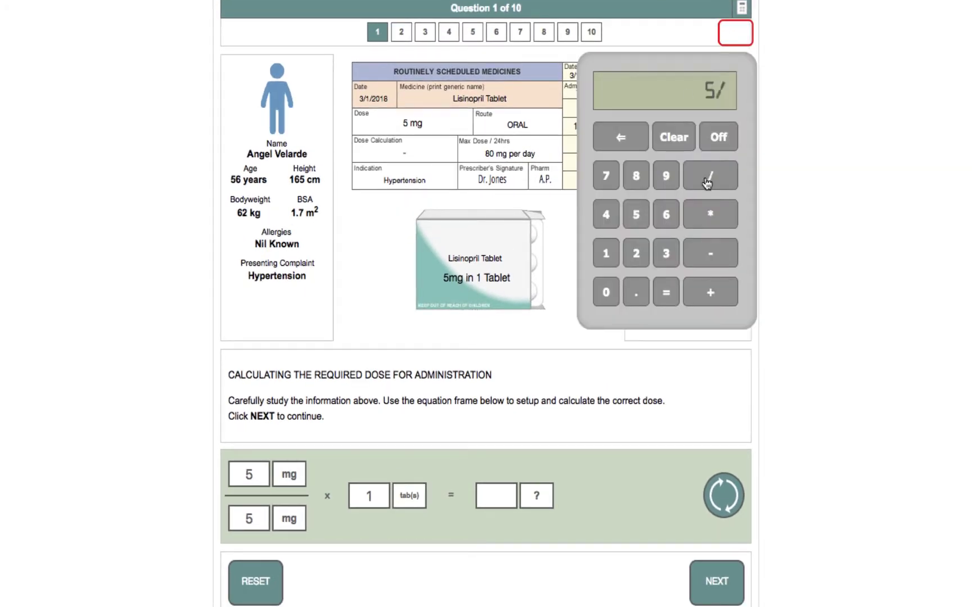
left_click(636, 214)
left_click(710, 215)
left_click(611, 255)
left_click(667, 292)
left_click(718, 137)
left_click(511, 497)
type("1")
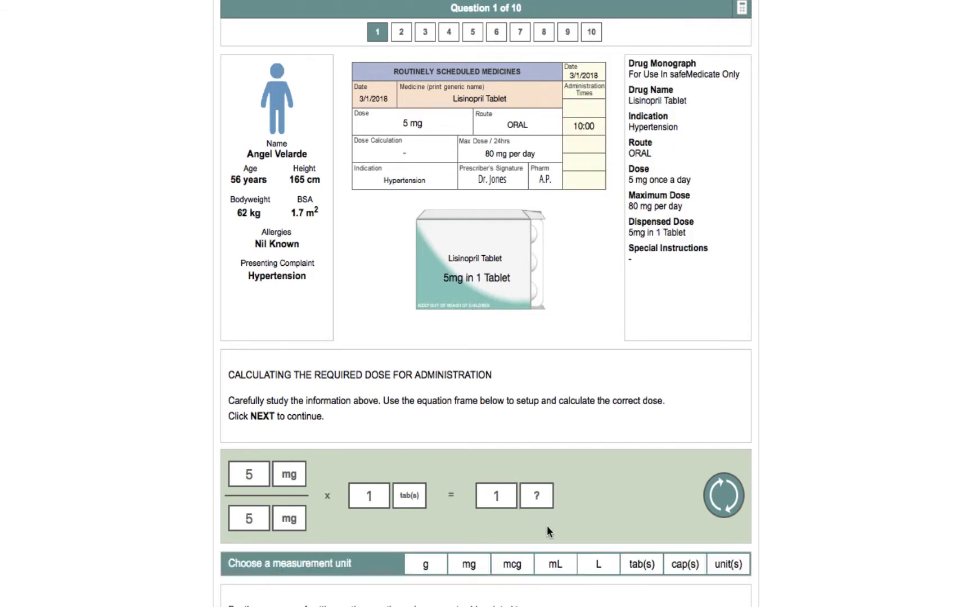
left_click(643, 566)
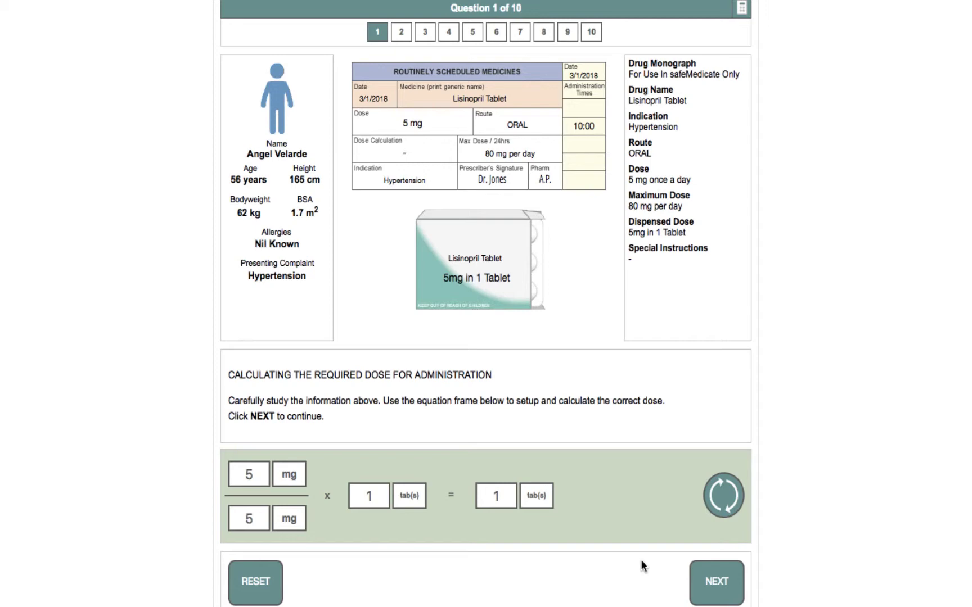
Place one tablet in the medicine cup and submit for Question 1 feedback.
left_click(716, 577)
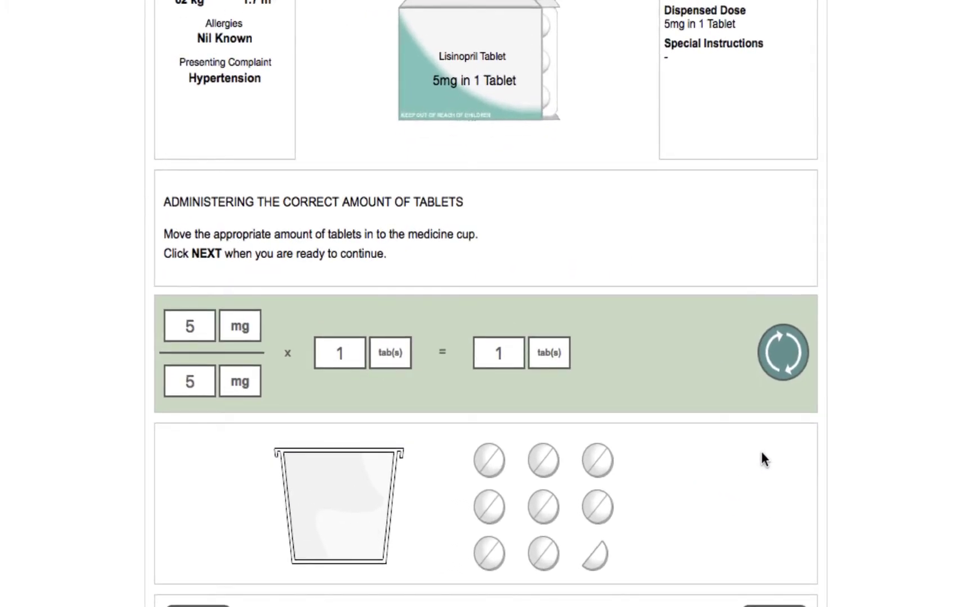
left_click_drag(489, 460, 354, 478)
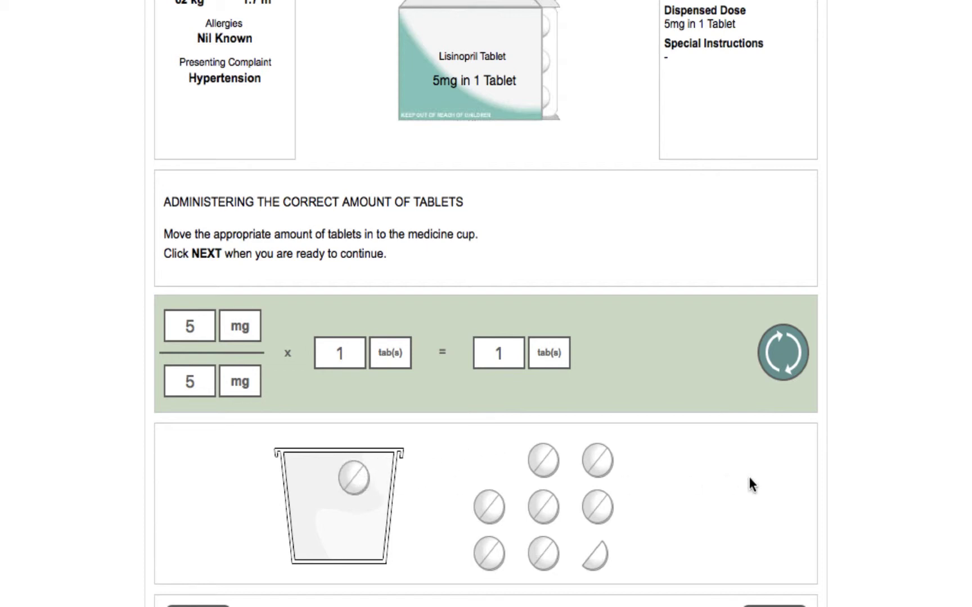
scroll(749, 484, "down", 3)
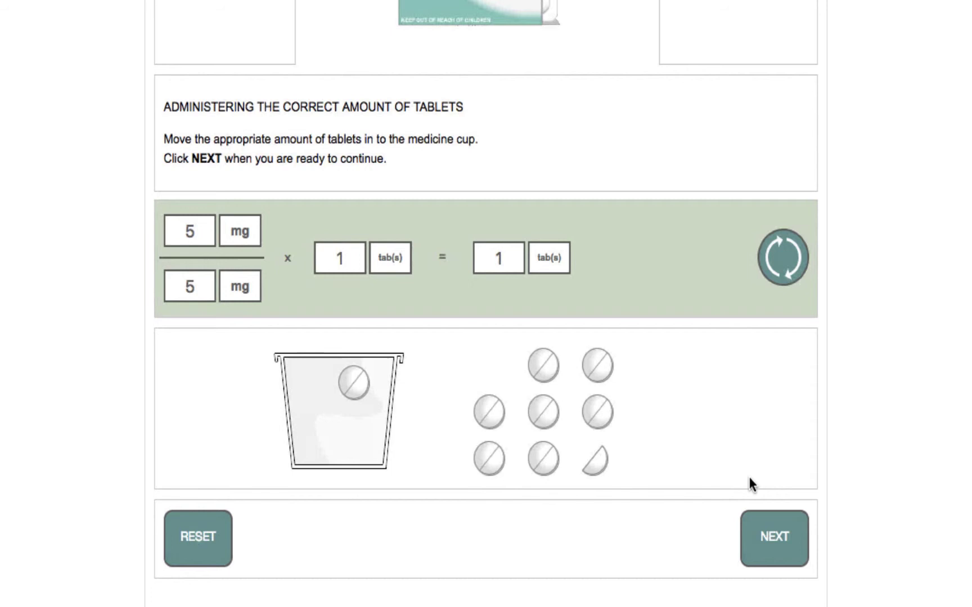
left_click(768, 541)
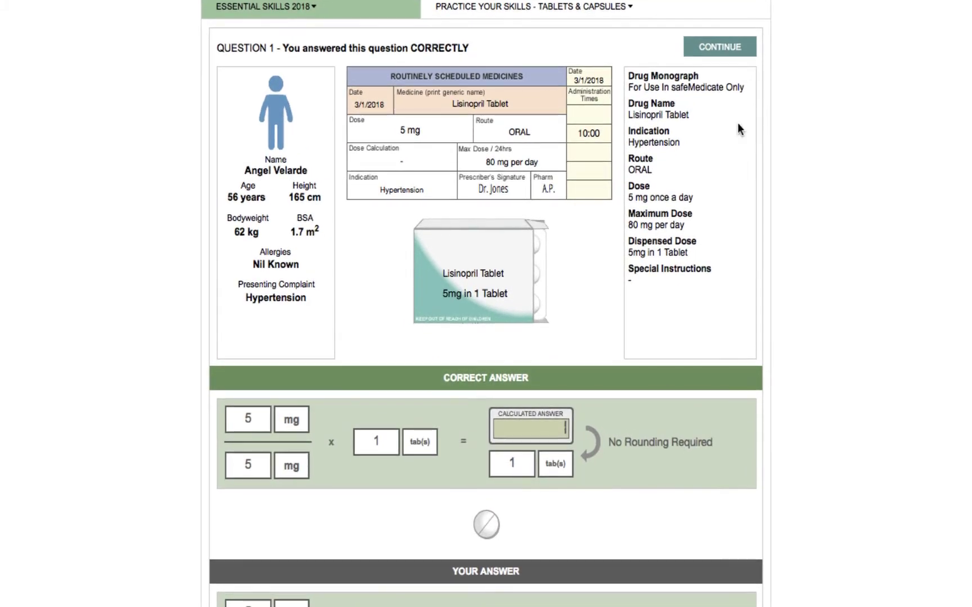
Continue past the feedback and start the Practice Your Skills module again.
left_click(727, 50)
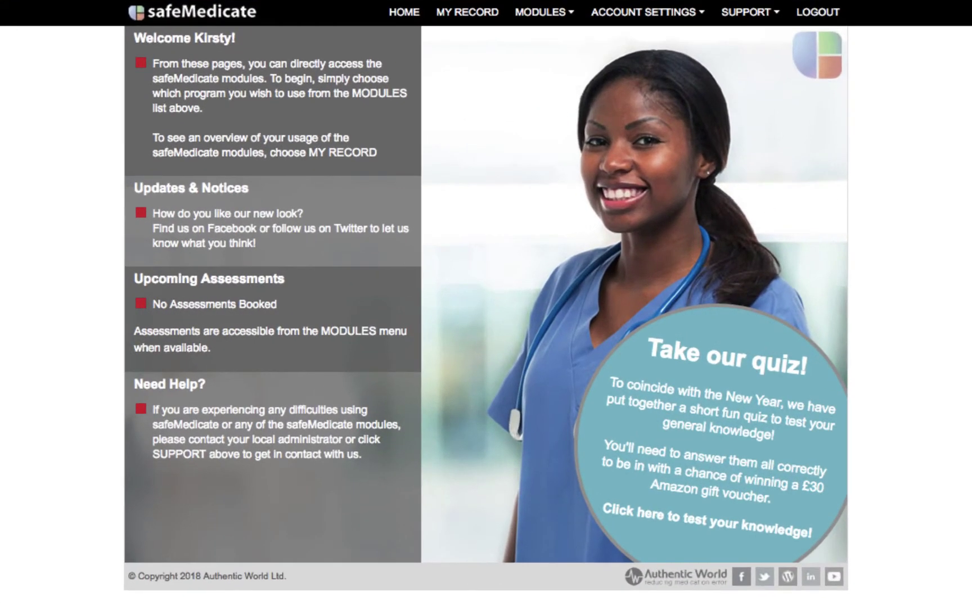
left_click(561, 23)
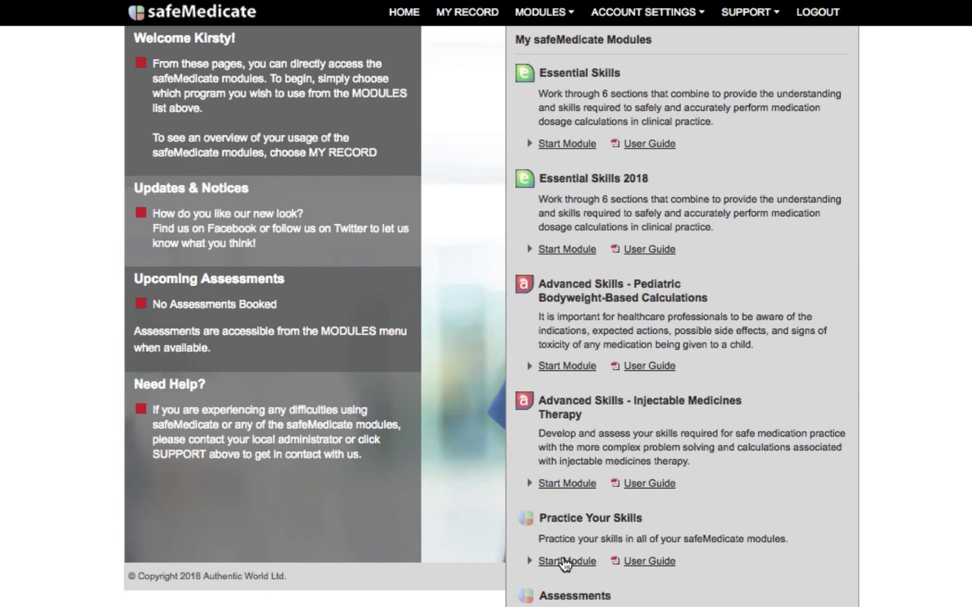
left_click(563, 561)
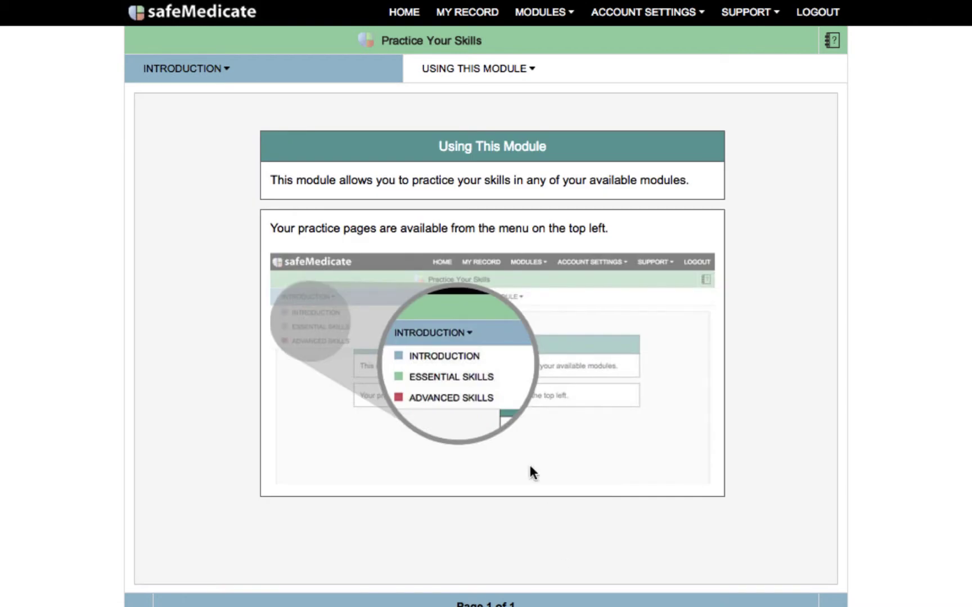
Choose Essential Skills 2018 from the Introduction list to load its assessment options.
left_click(228, 70)
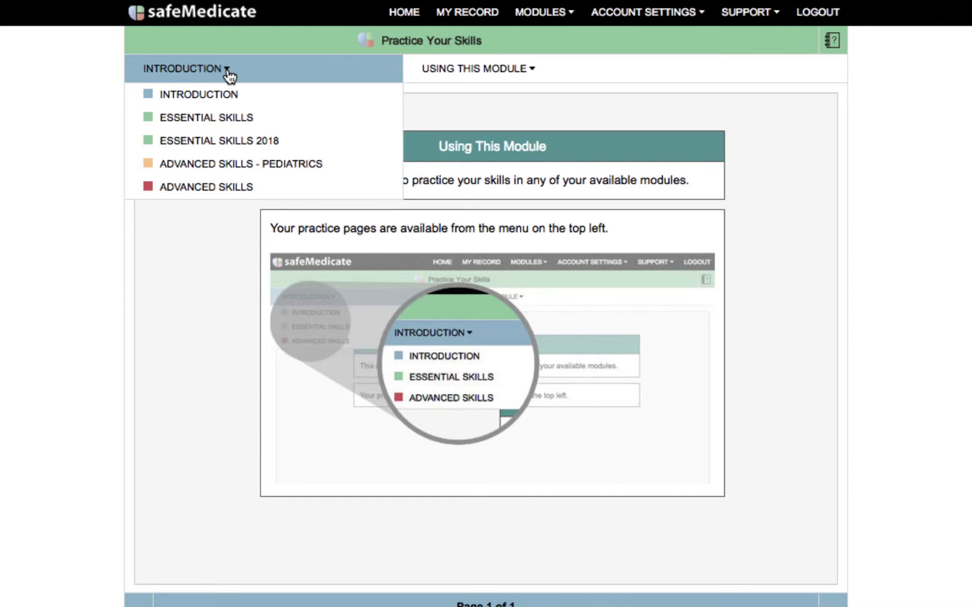
left_click(227, 70)
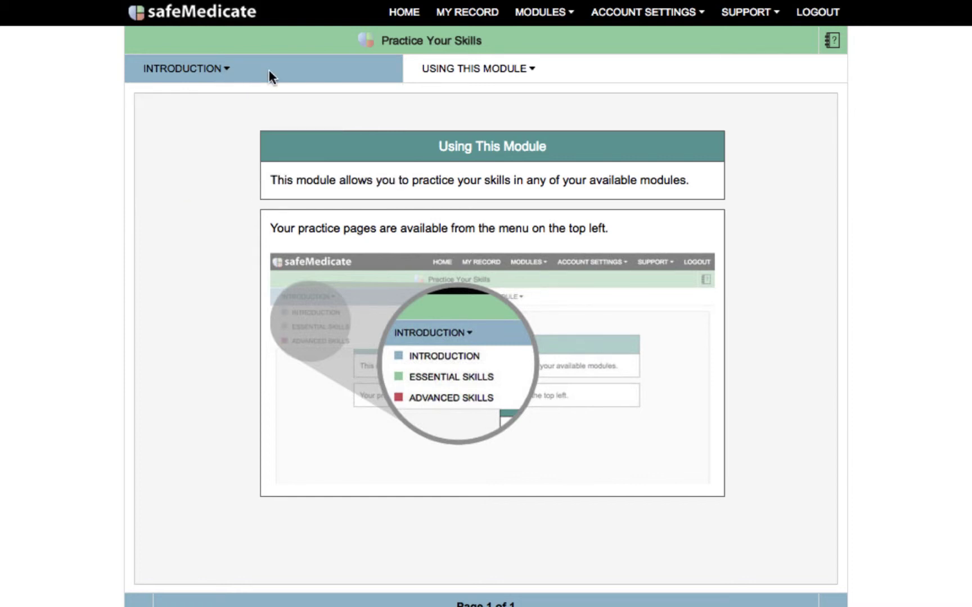
left_click(450, 76)
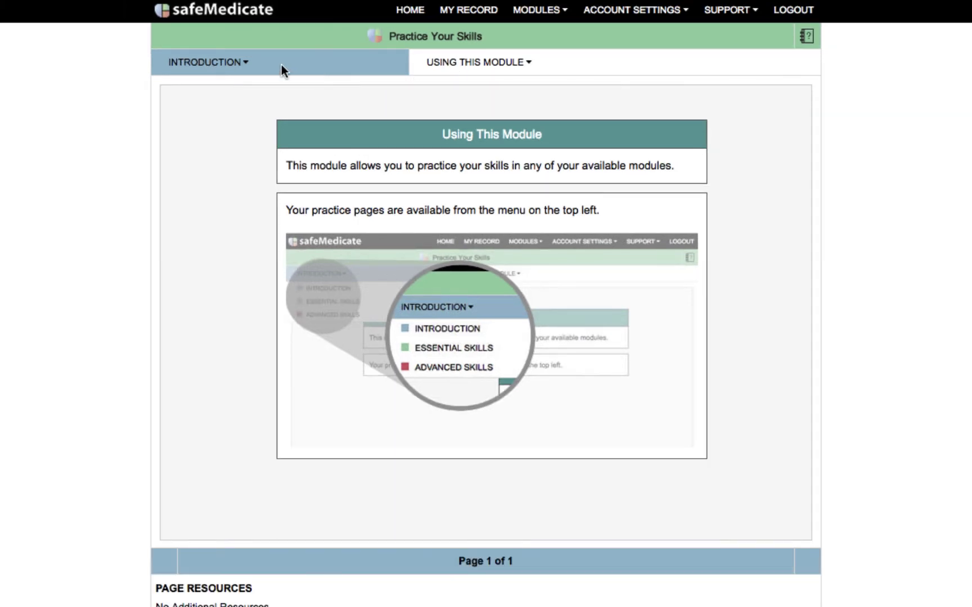
left_click(245, 67)
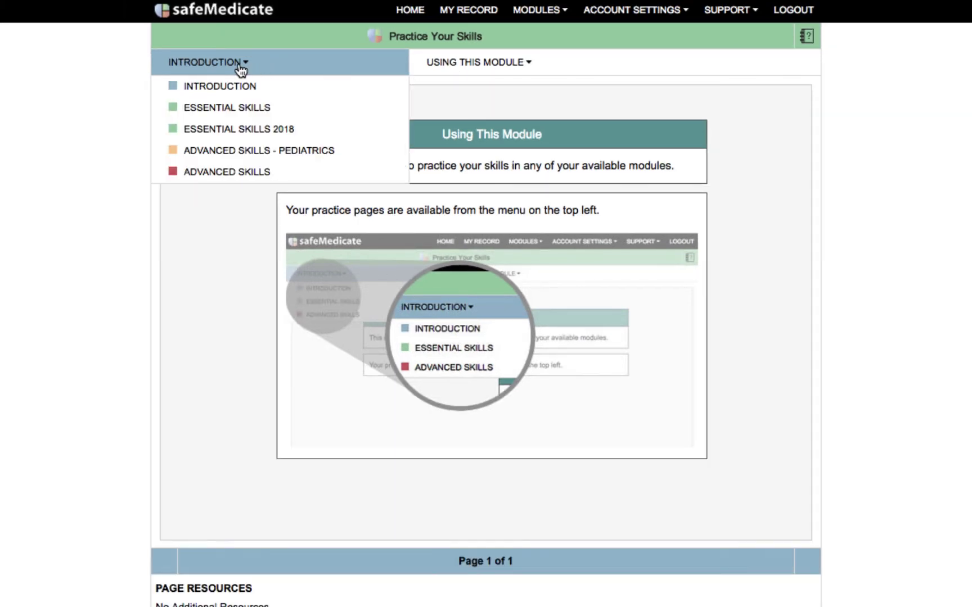
left_click(243, 134)
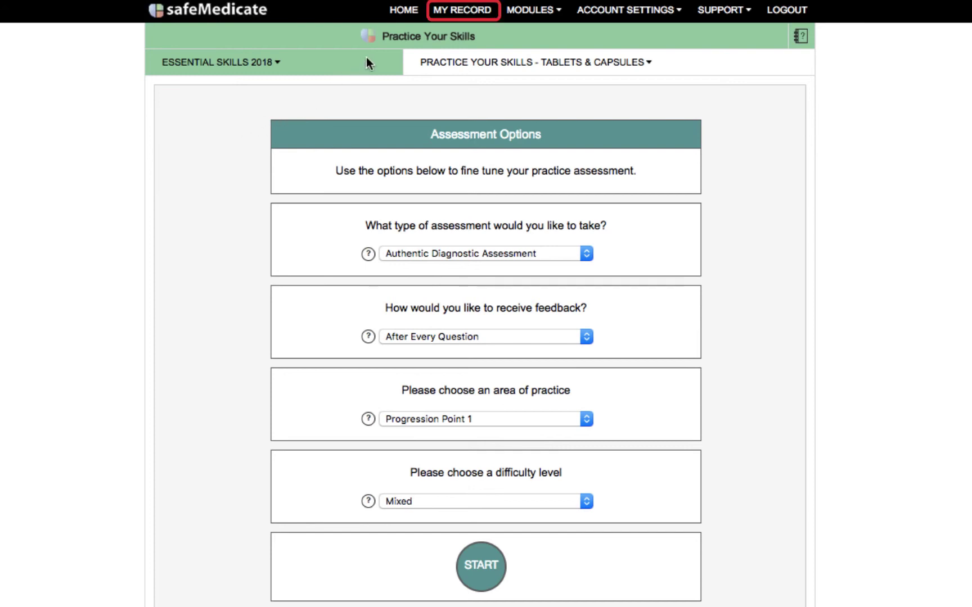
Open My Record and expand the Practice Your Skills assessment history.
left_click(445, 15)
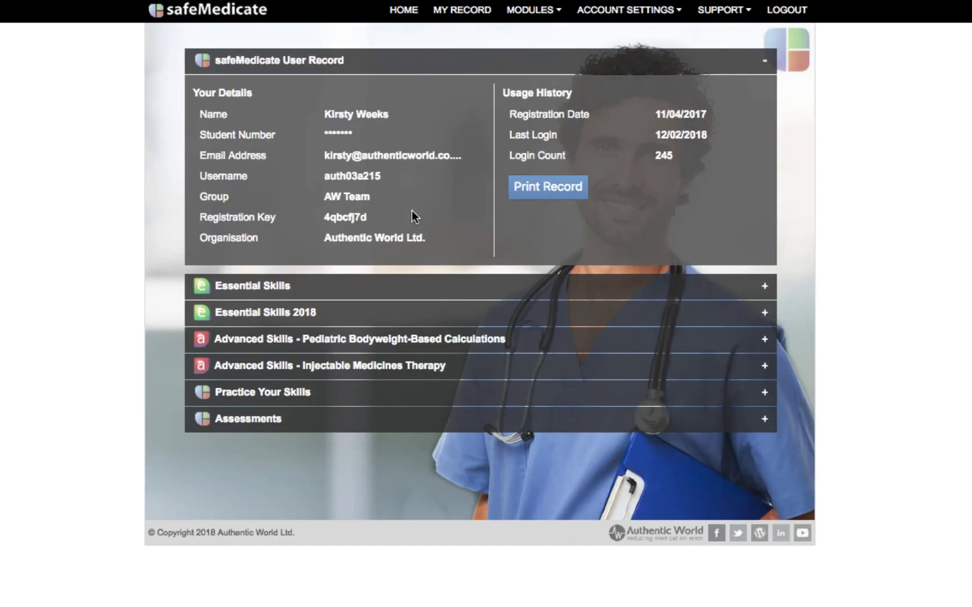
left_click(419, 392)
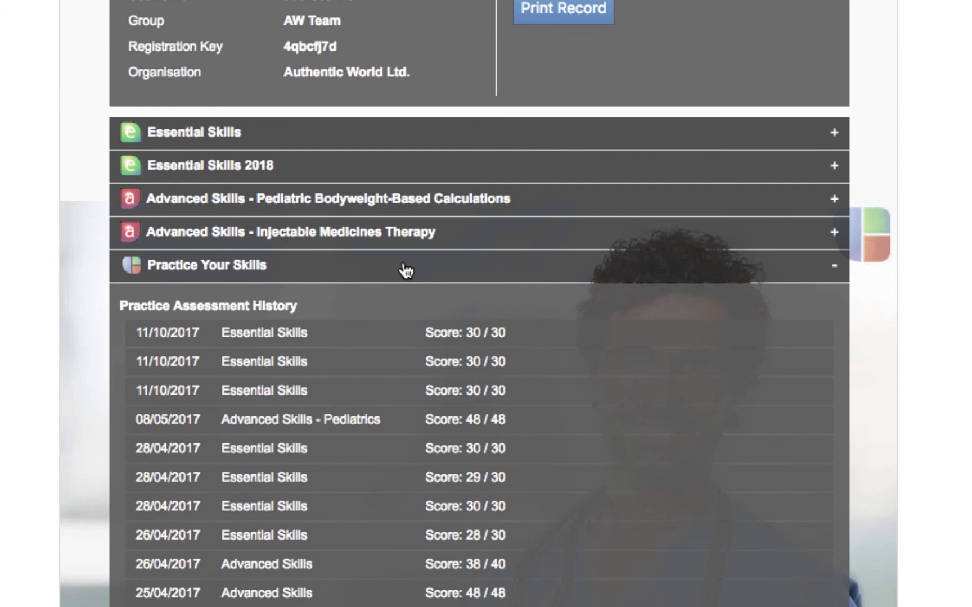
scroll(407, 271, "down", 1)
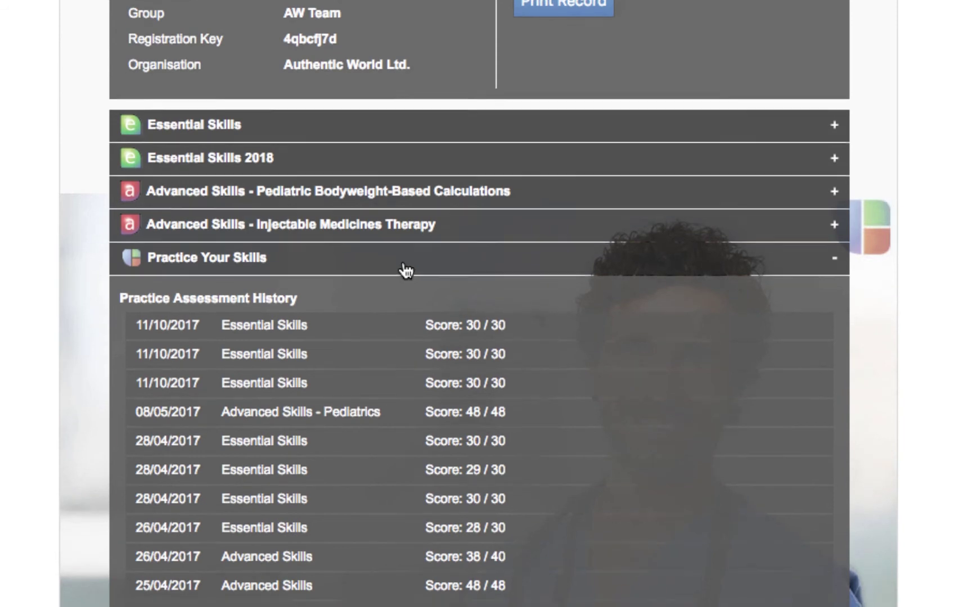
scroll(406, 271, "down", 1)
scroll(406, 271, "down", 2)
scroll(406, 271, "down", 2)
scroll(406, 271, "down", 2)
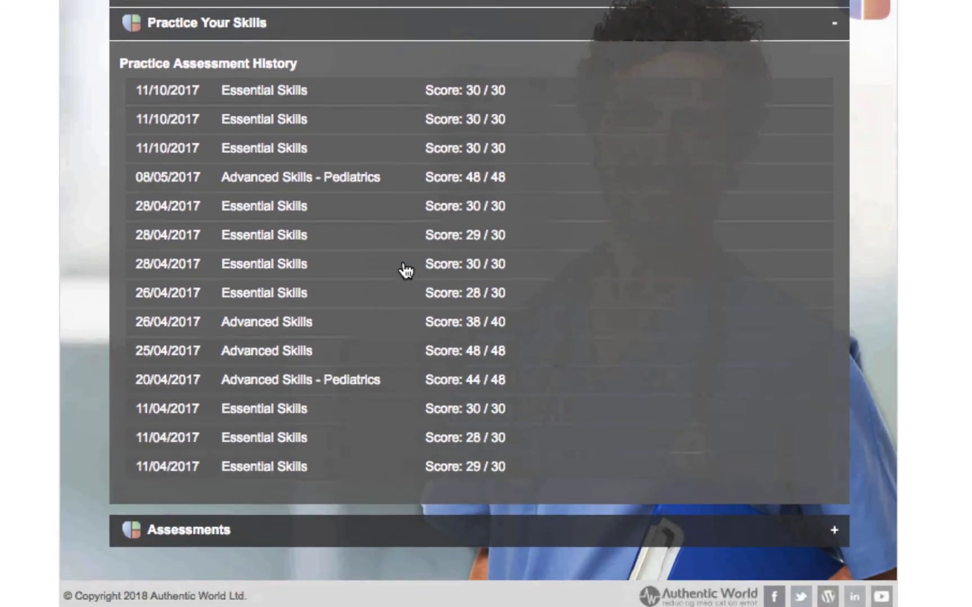
scroll(406, 272, "down", 1)
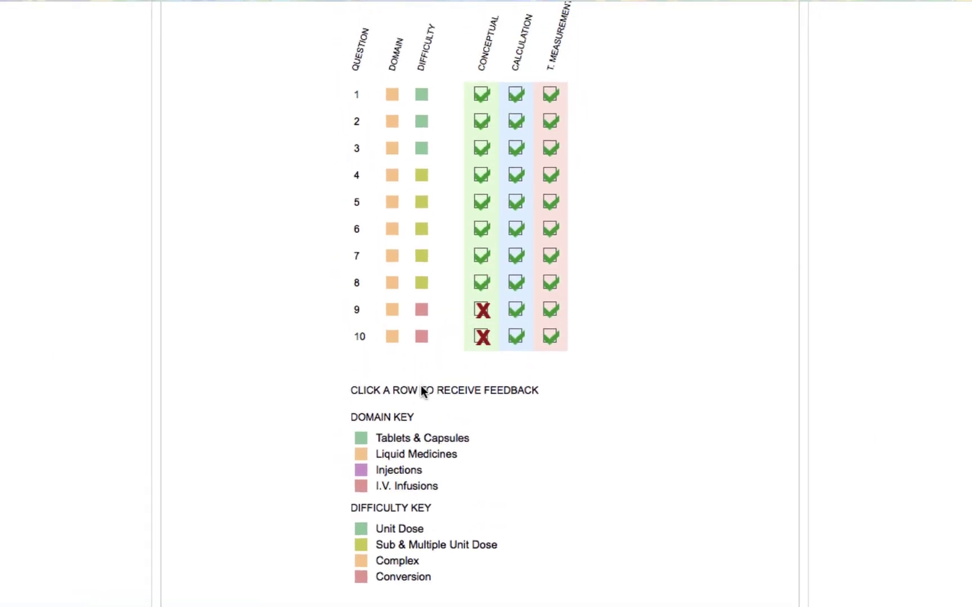
scroll(420, 392, "up", 1)
scroll(421, 392, "up", 1)
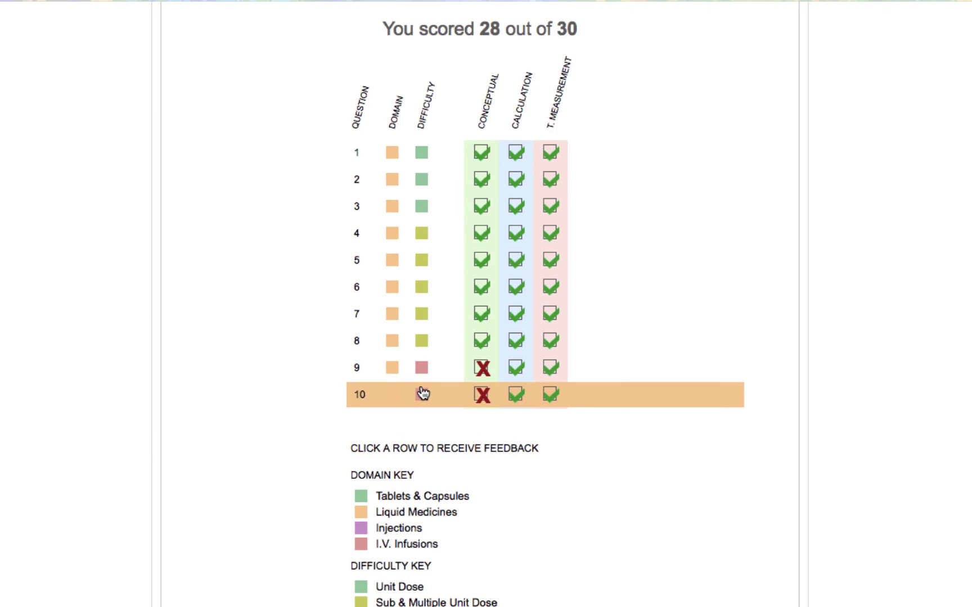
Open question 10's feedback showing the sulfasalazine 1.5 g versus 1500 mg error.
left_click(422, 392)
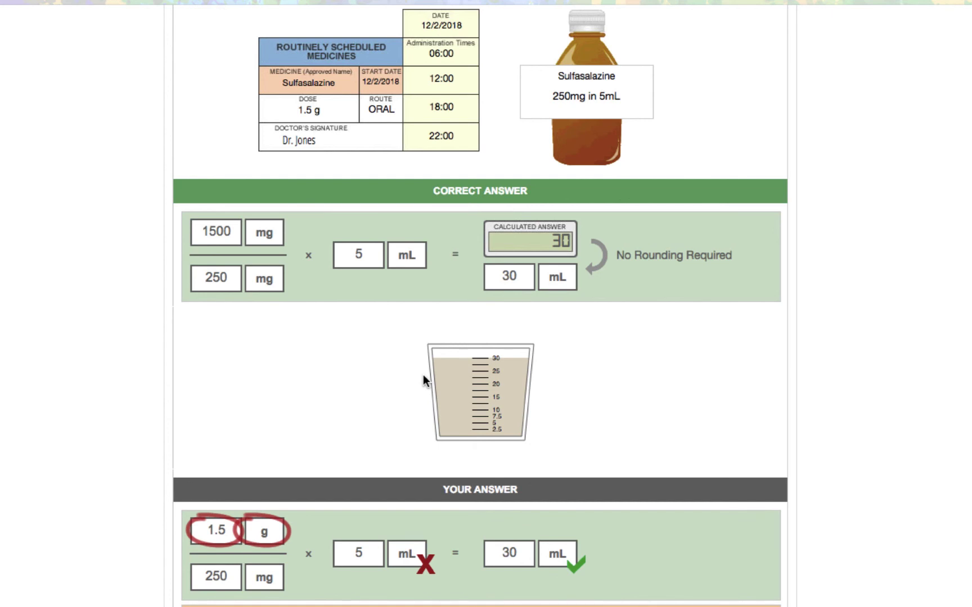
scroll(423, 380, "down", 1)
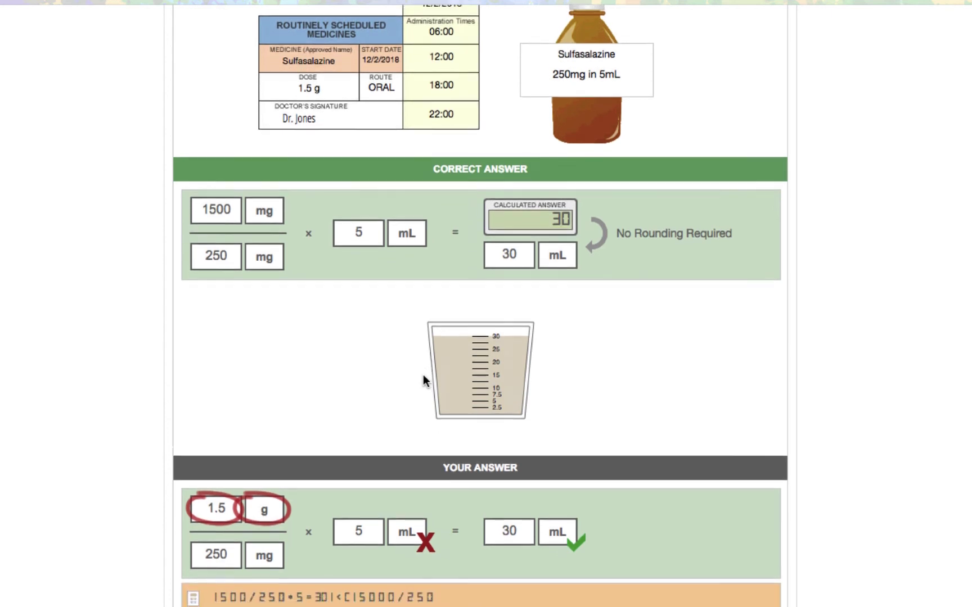
scroll(423, 380, "down", 1)
scroll(424, 380, "down", 1)
scroll(423, 380, "down", 1)
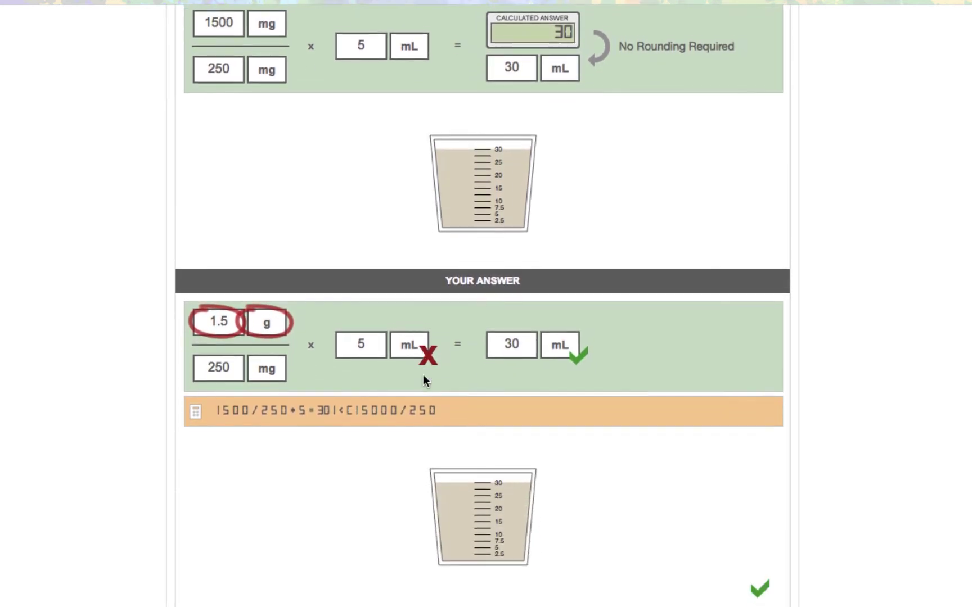